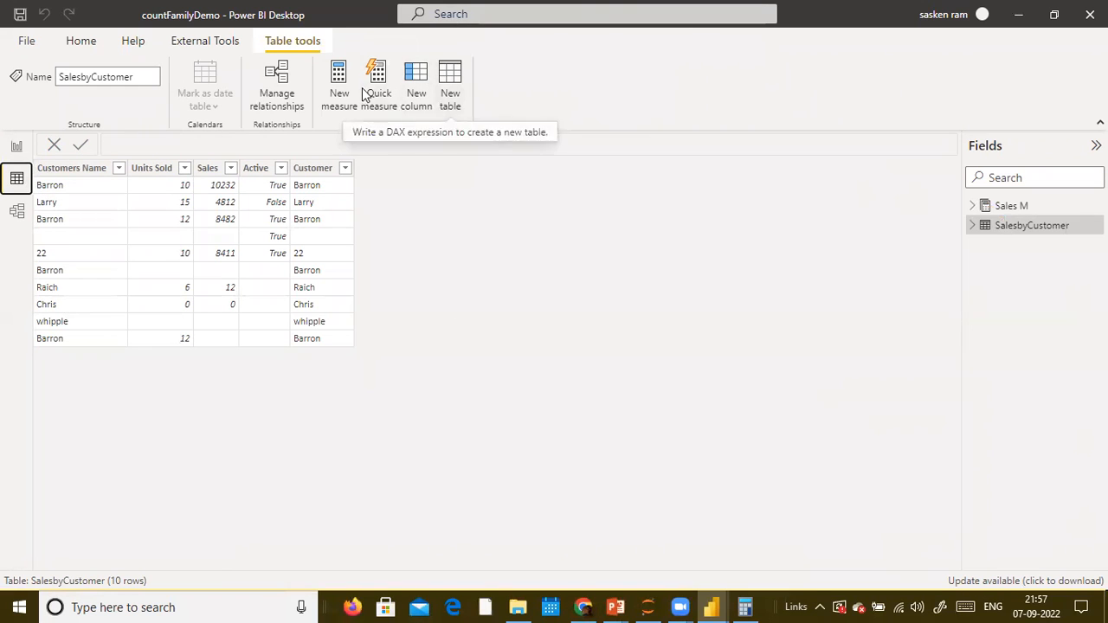
# - Start a new calculated column in the SalesbyCustomer table with the formula Price = SalesbyCustomer[Sales]
pyautogui.click(82, 43)
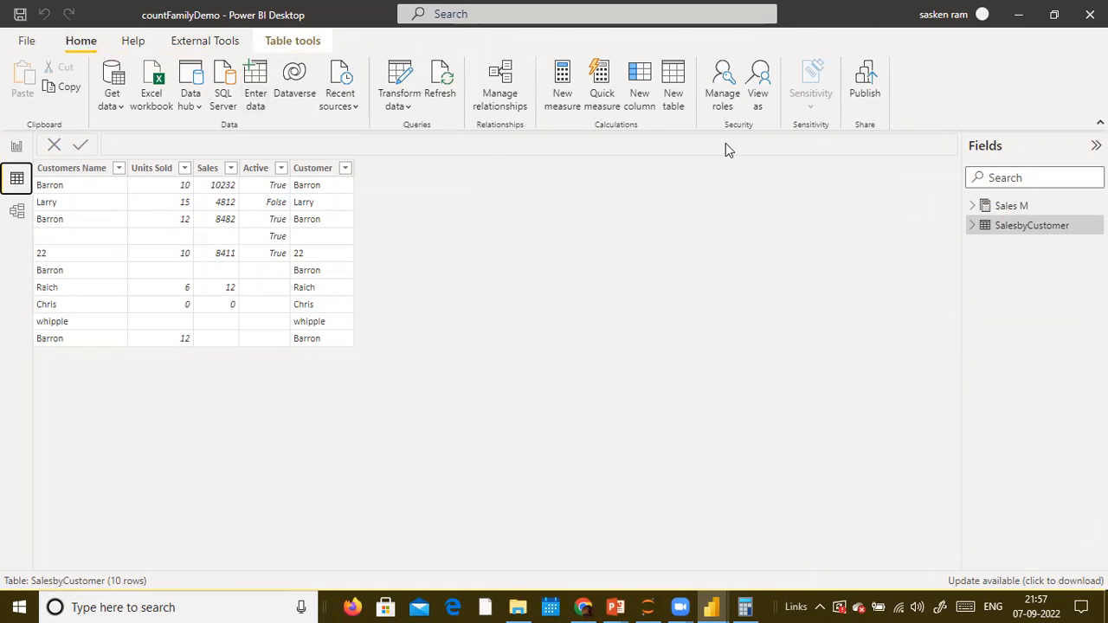
pyautogui.click(651, 108)
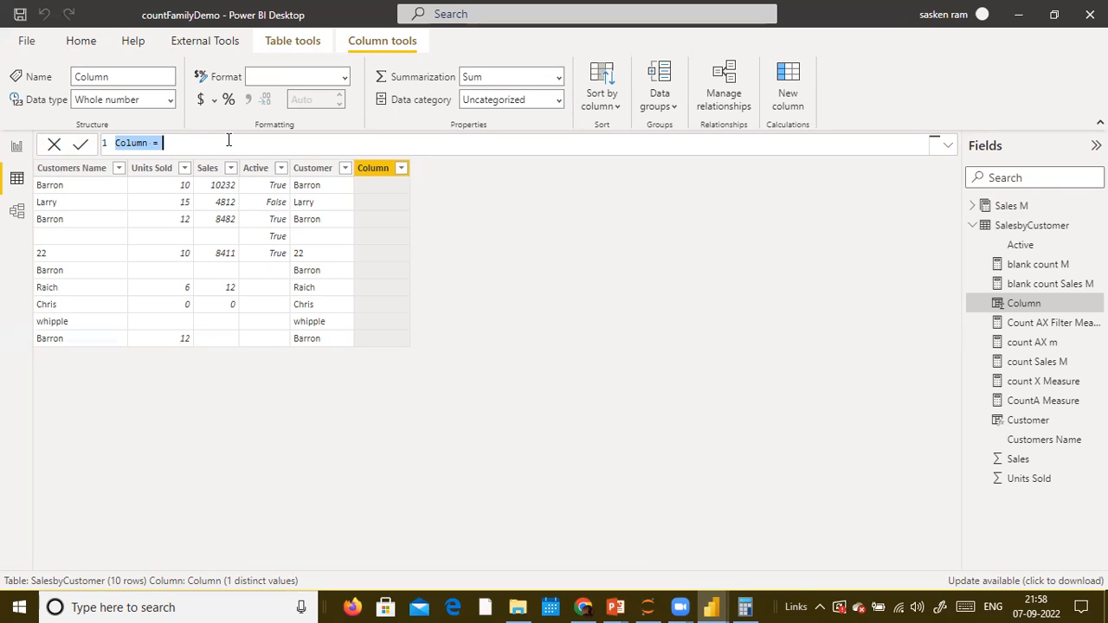
pyautogui.write('Price =')
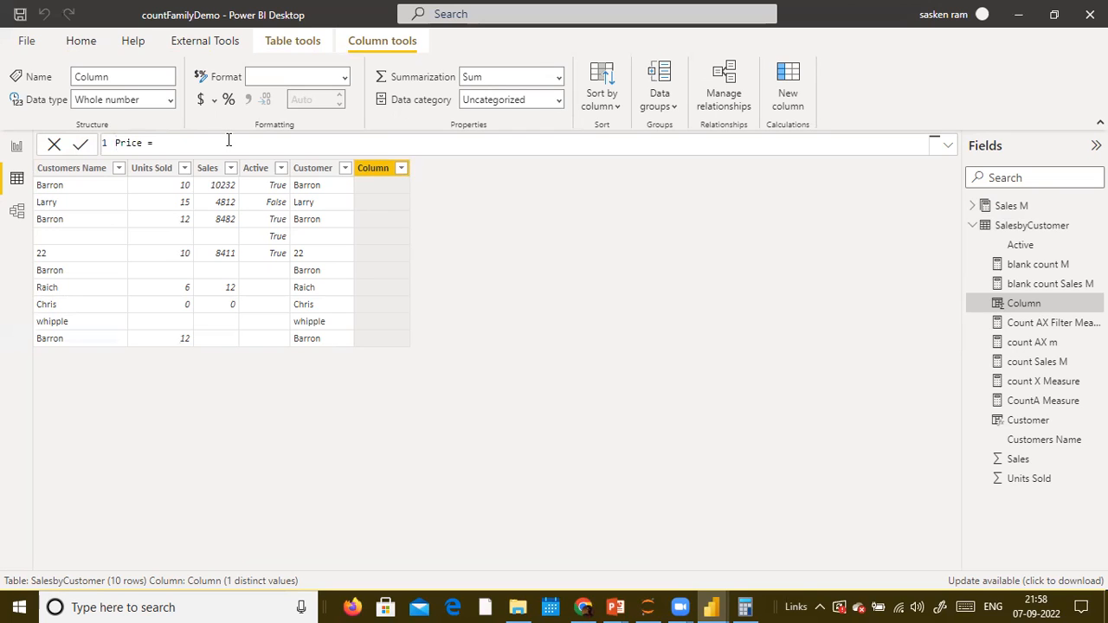
pyautogui.write(' Sales')
pyautogui.press('Down')
pyautogui.press('Down')
pyautogui.press('Down')
pyautogui.press('Down')
pyautogui.press('Down')
pyautogui.press('Down')
pyautogui.press('Down')
pyautogui.press('Down')
pyautogui.press('Down')
pyautogui.press('Down')
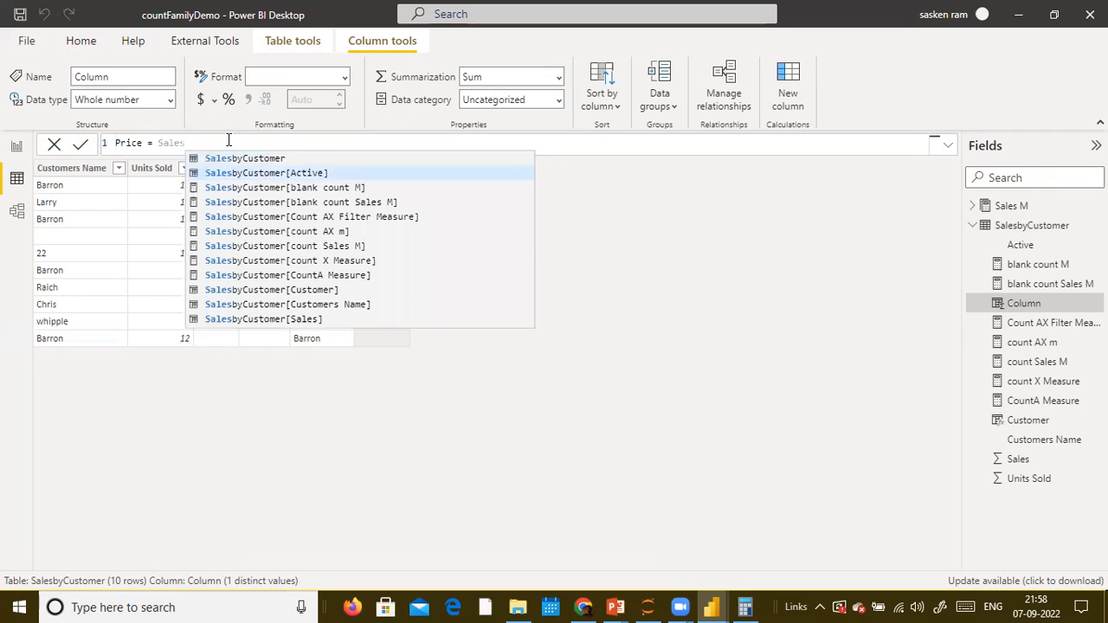
pyautogui.press('Down')
pyautogui.press('Tab')
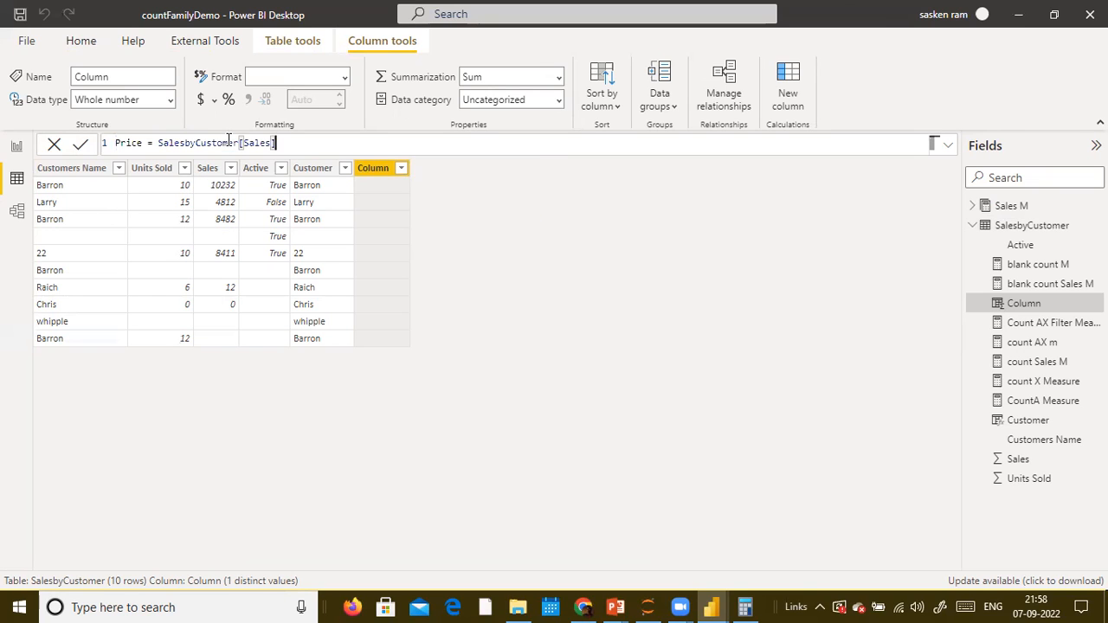
# - Extend the formula to divide by SalesbyCustomer[Units Sold] and add a closing parenthesis
pyautogui.write('/ uni')
pyautogui.press('BackSpace')
pyautogui.press('BackSpace')
pyautogui.press('BackSpace')
pyautogui.write('untis')
pyautogui.press('BackSpace')
pyautogui.press('BackSpace')
pyautogui.press('BackSpace')
pyautogui.press('BackSpace')
pyautogui.write('its')
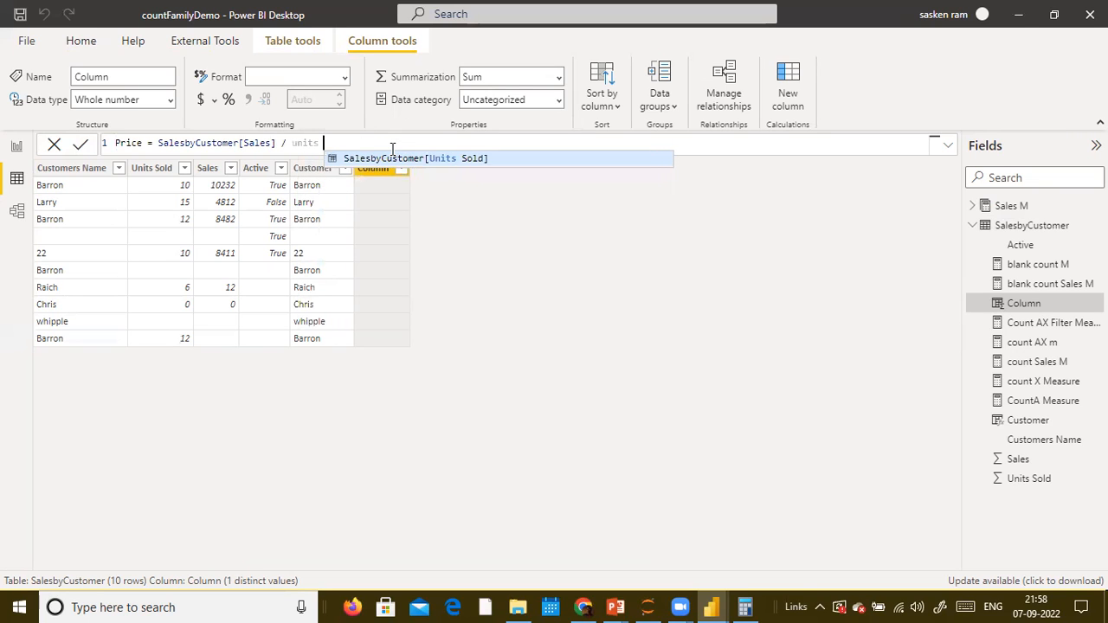
pyautogui.press('Tab')
pyautogui.write(')')
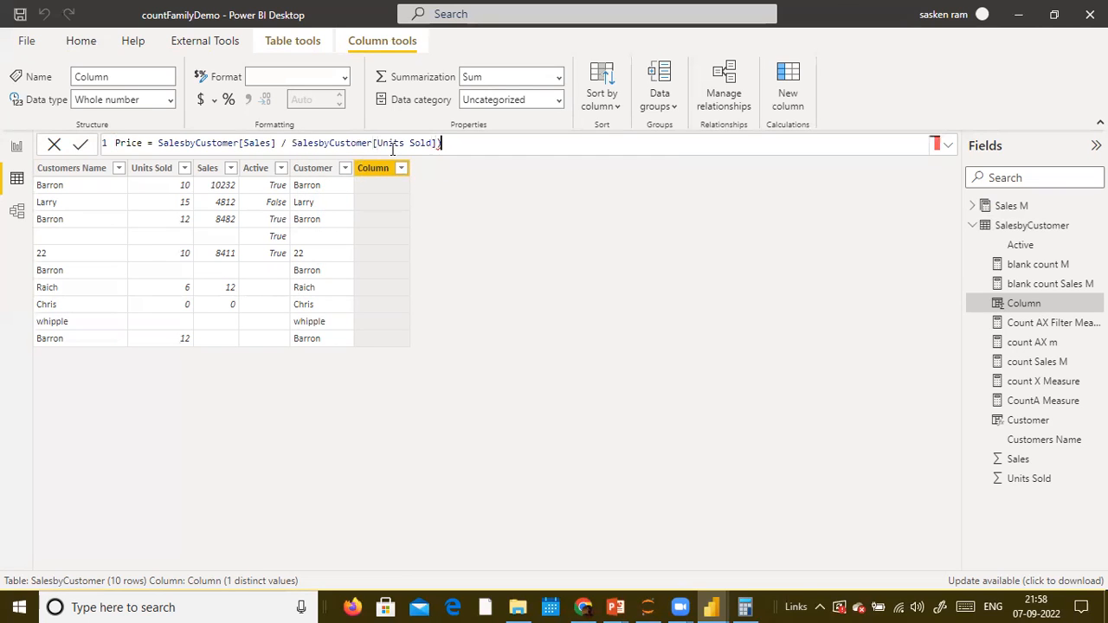
# - Insert an opening parenthesis before SalesbyCustomer[Sales] to complete the Price column formula
pyautogui.hotkey('ctrl', 'Left')
pyautogui.hotkey('ctrl', 'Left')
pyautogui.hotkey('ctrl', 'Left')
pyautogui.hotkey('ctrl', 'Left')
pyautogui.hotkey('ctrl', 'Left')
pyautogui.hotkey('ctrl', 'Left')
pyautogui.hotkey('ctrl', 'Left')
pyautogui.hotkey('ctrl', 'Left')
pyautogui.hotkey('ctrl', 'Left')
pyautogui.hotkey('ctrl', 'Left')
pyautogui.hotkey('ctrl', 'Left')
pyautogui.hotkey('ctrl', 'Right')
pyautogui.hotkey('ctrl', 'Right')
pyautogui.press('Right')
pyautogui.write('(')
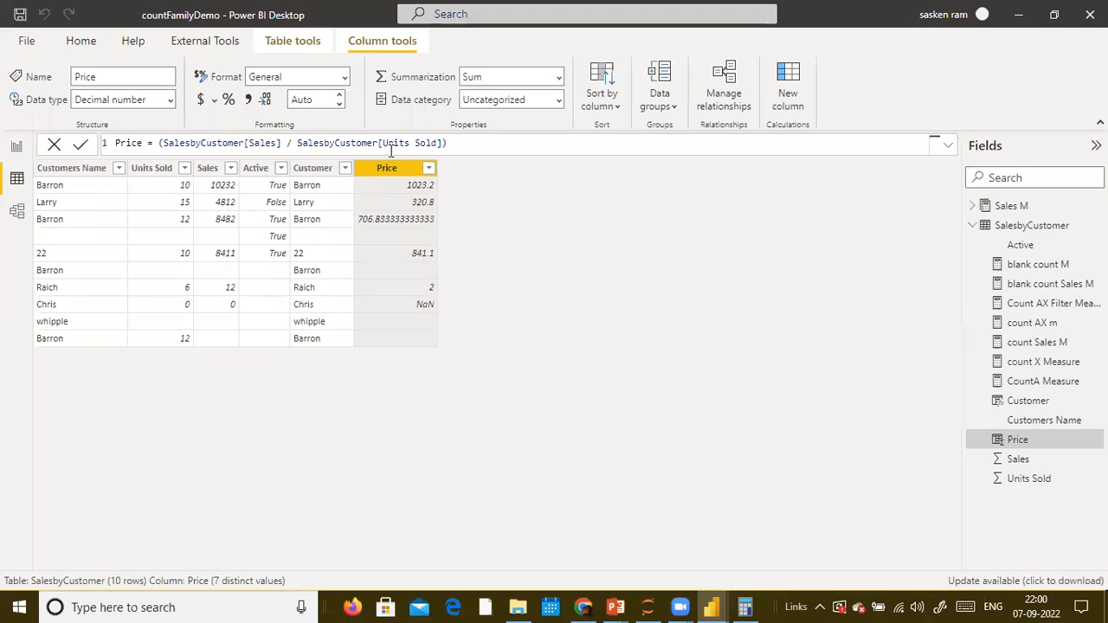
pyautogui.hotkey('alt', 'Tab')
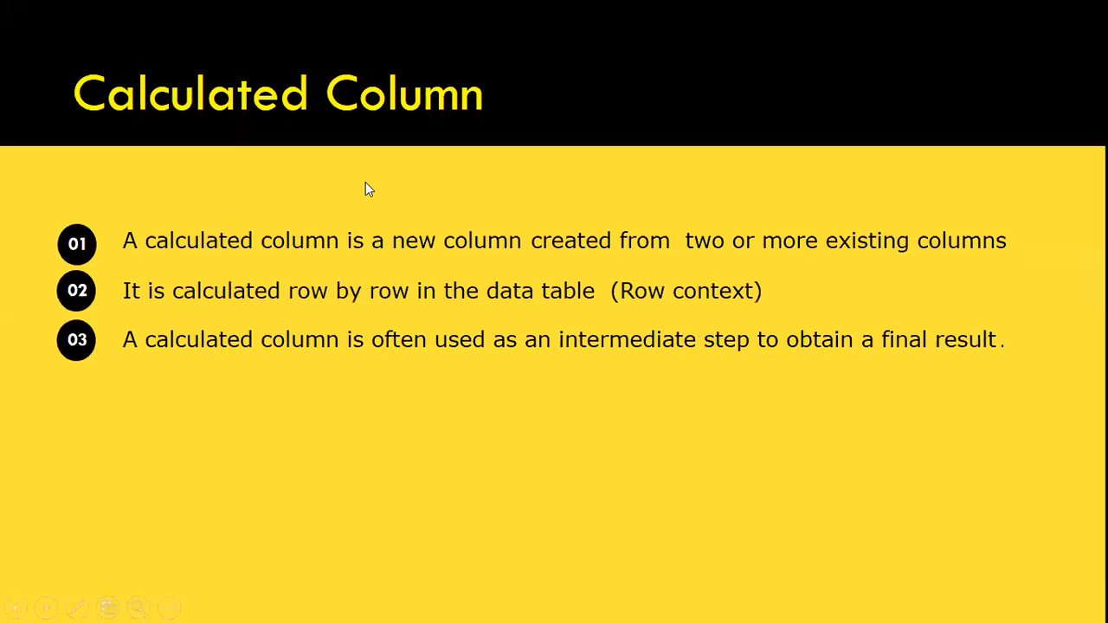
pyautogui.press('Right')
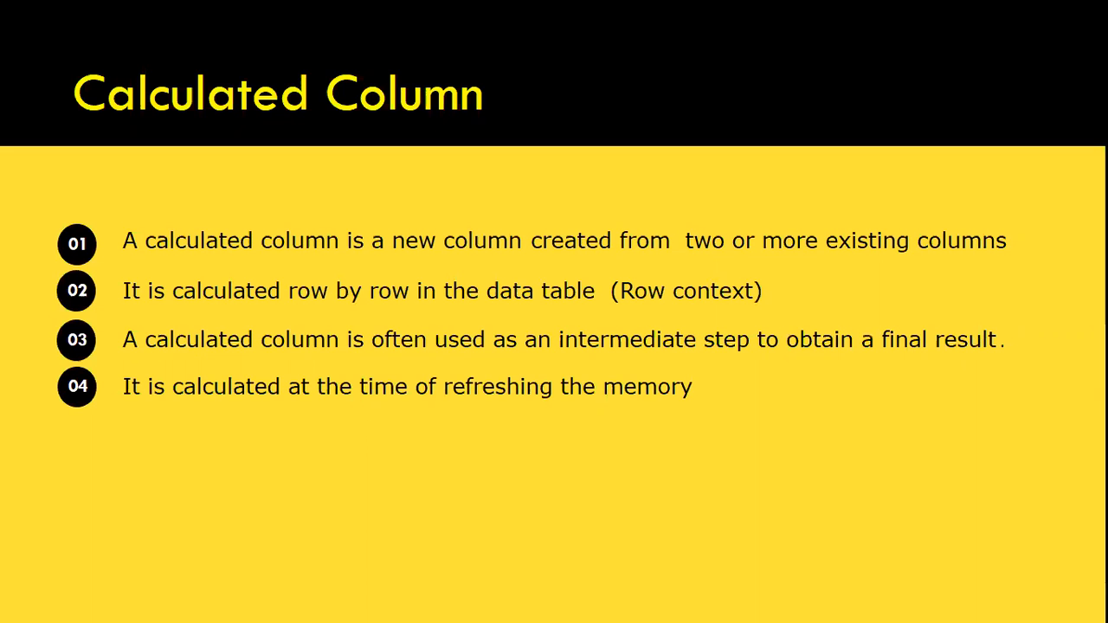
pyautogui.hotkey('alt', 'Tab')
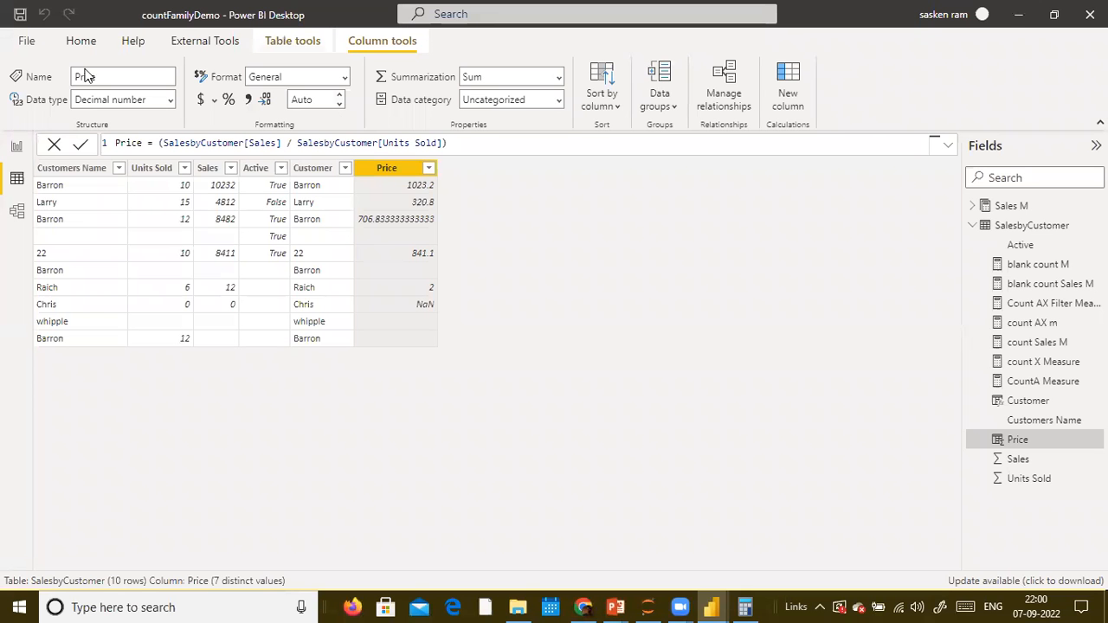
# - In report view, convert the top-left table visual on Page 2 to a matrix and adjust its size and position
pyautogui.click(78, 43)
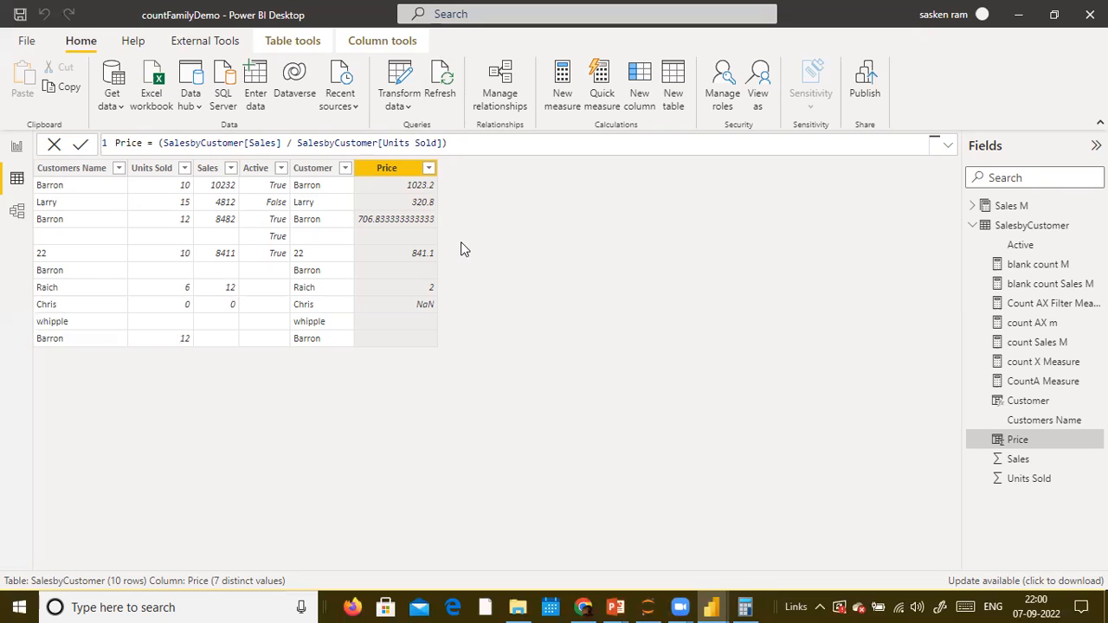
pyautogui.click(16, 146)
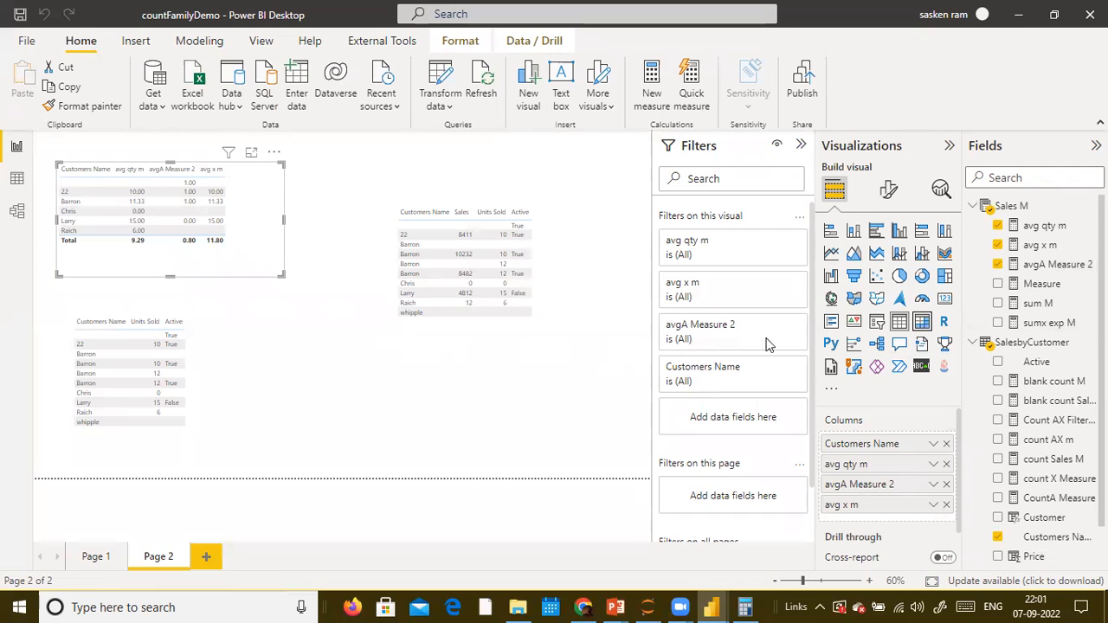
pyautogui.click(921, 321)
pyautogui.moveTo(265, 189); pyautogui.dragTo(292, 159)
pyautogui.click(325, 355)
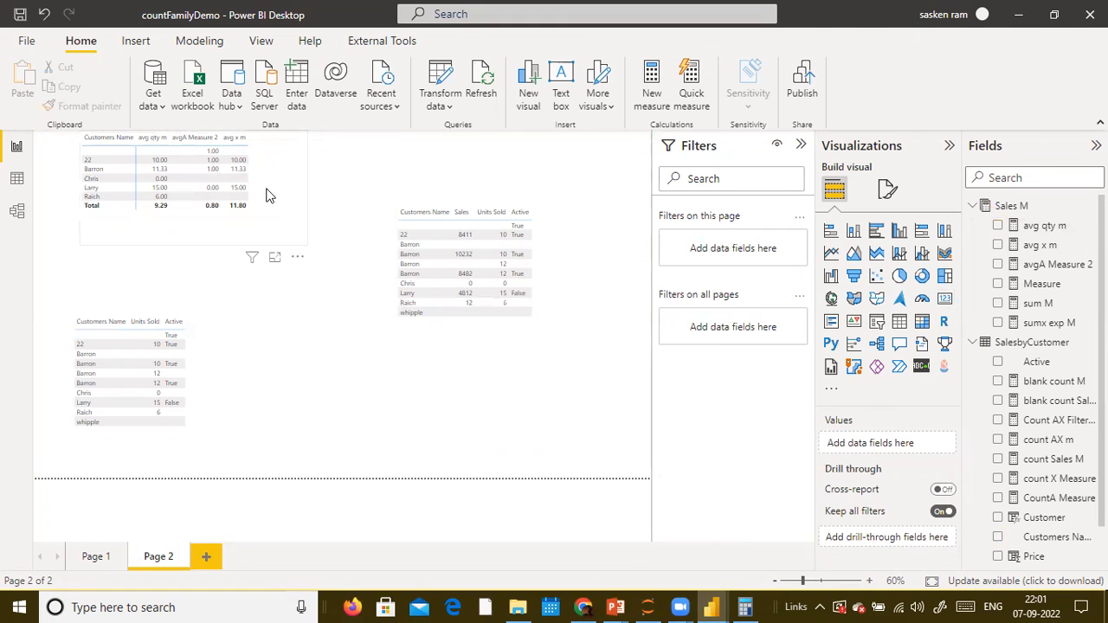
pyautogui.moveTo(285, 213); pyautogui.dragTo(267, 235)
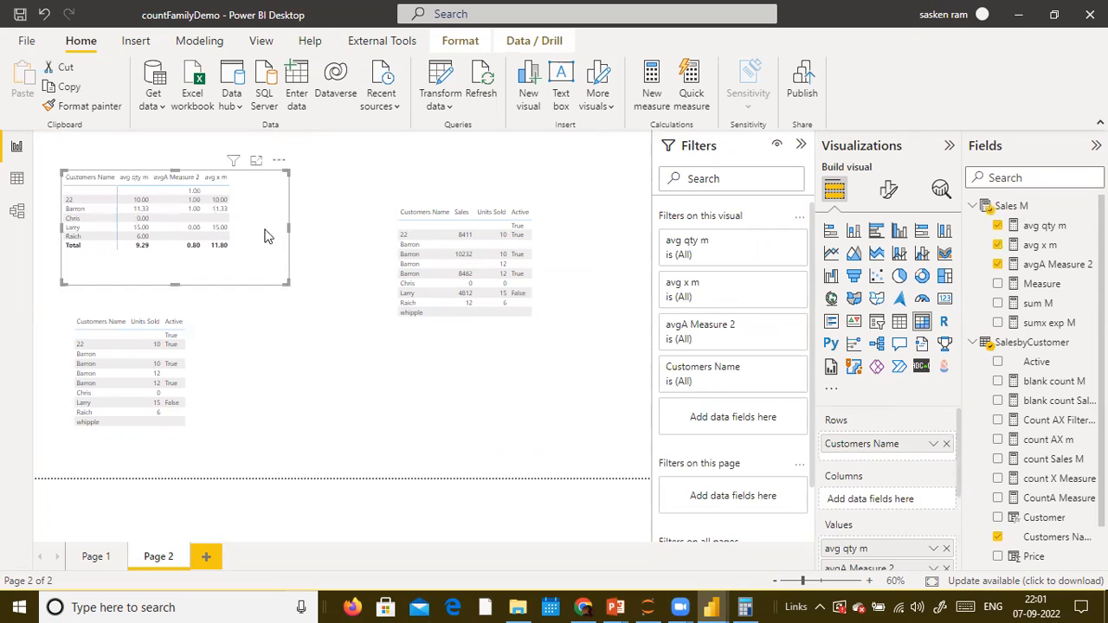
# - Add a slicer below the top-right table and populate it with the Customer field
pyautogui.click(360, 374)
pyautogui.click(877, 324)
pyautogui.moveTo(398, 212); pyautogui.dragTo(520, 400)
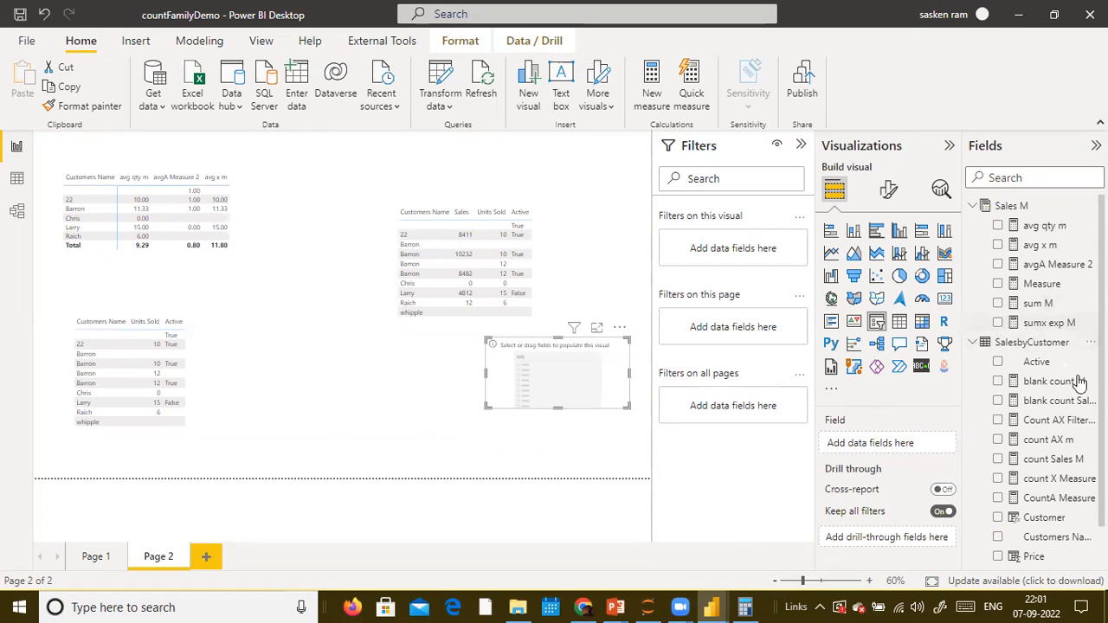
pyautogui.scroll(-1, 1082, 424)
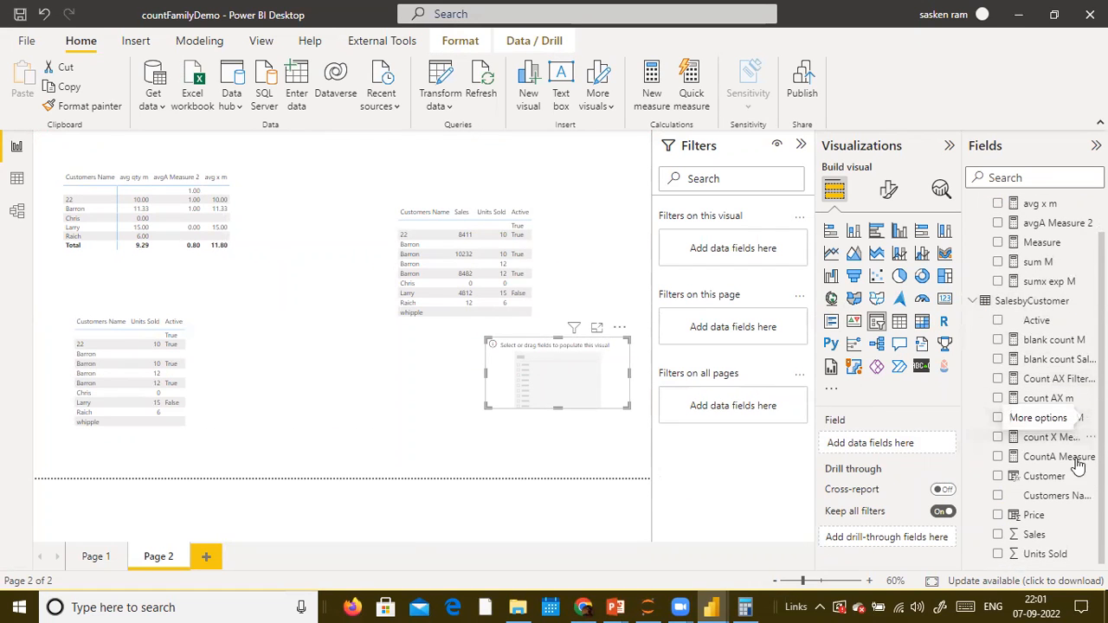
pyautogui.moveTo(1050, 485); pyautogui.dragTo(591, 363)
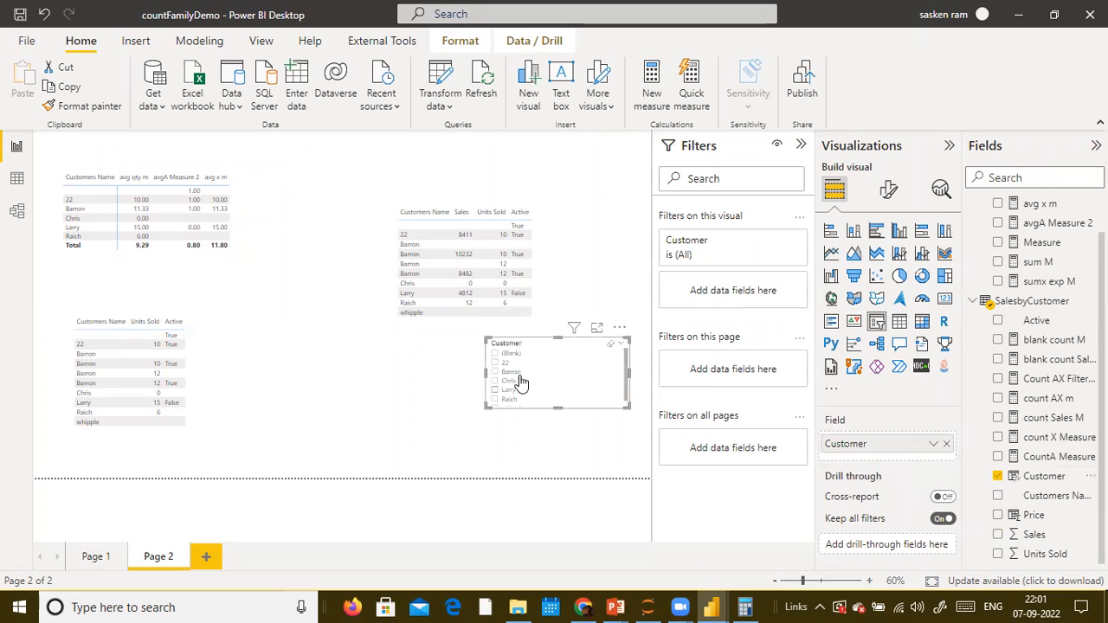
# - Select Barron in the Customer slicer and add the Price field to the top-right table visual
pyautogui.click(499, 373)
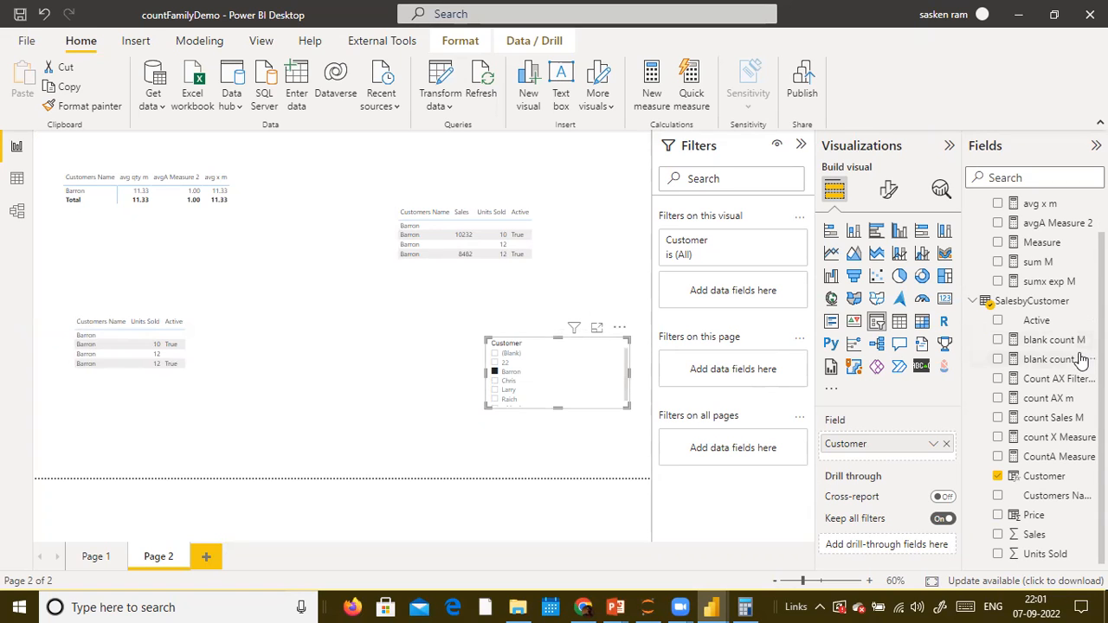
pyautogui.moveTo(1026, 516); pyautogui.dragTo(508, 221)
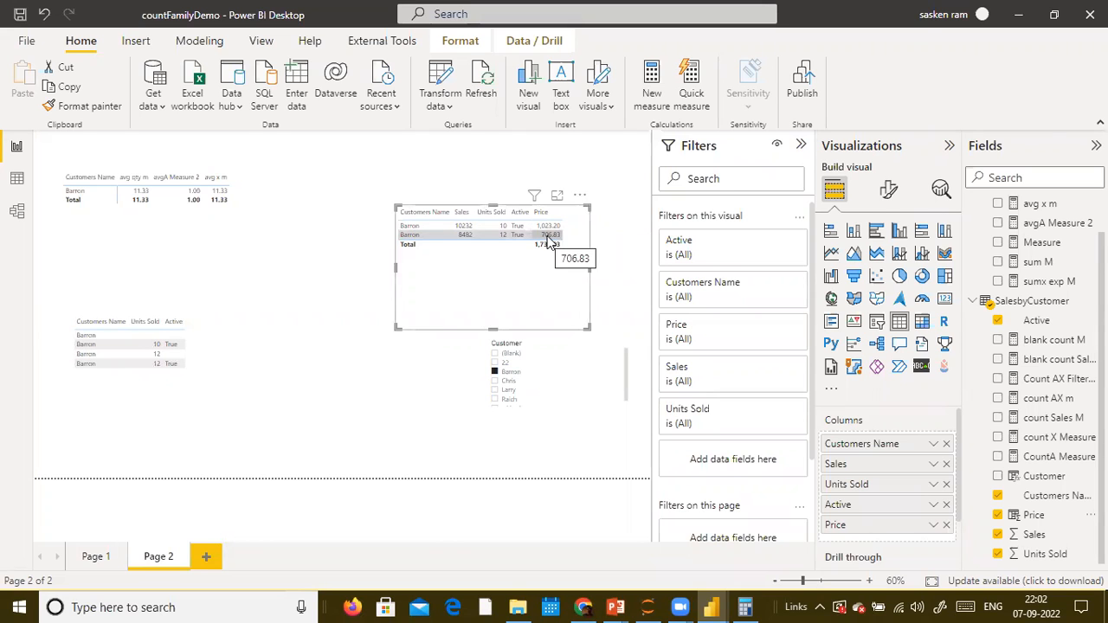
pyautogui.moveTo(533, 196)
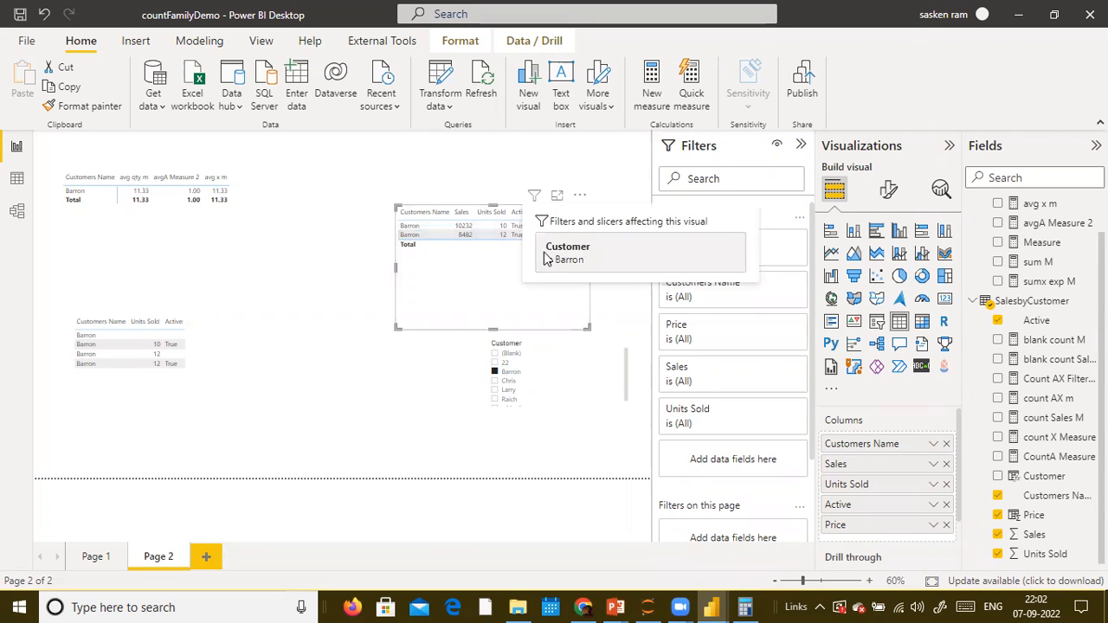
# - In data view, filter the Customers Name column to show only Barron
pyautogui.click(17, 178)
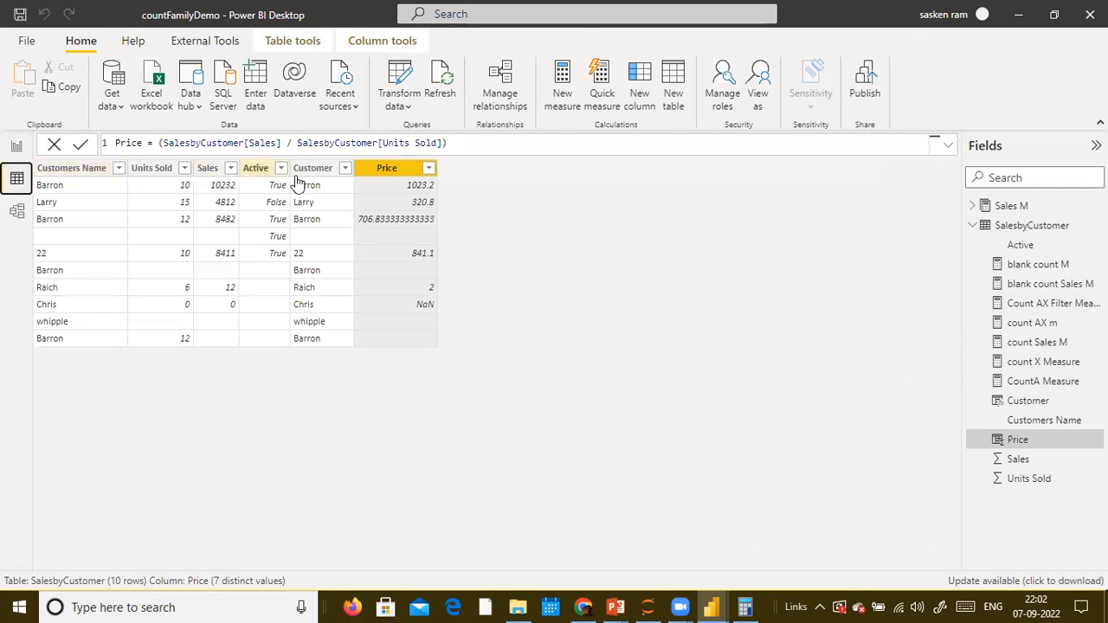
pyautogui.click(118, 168)
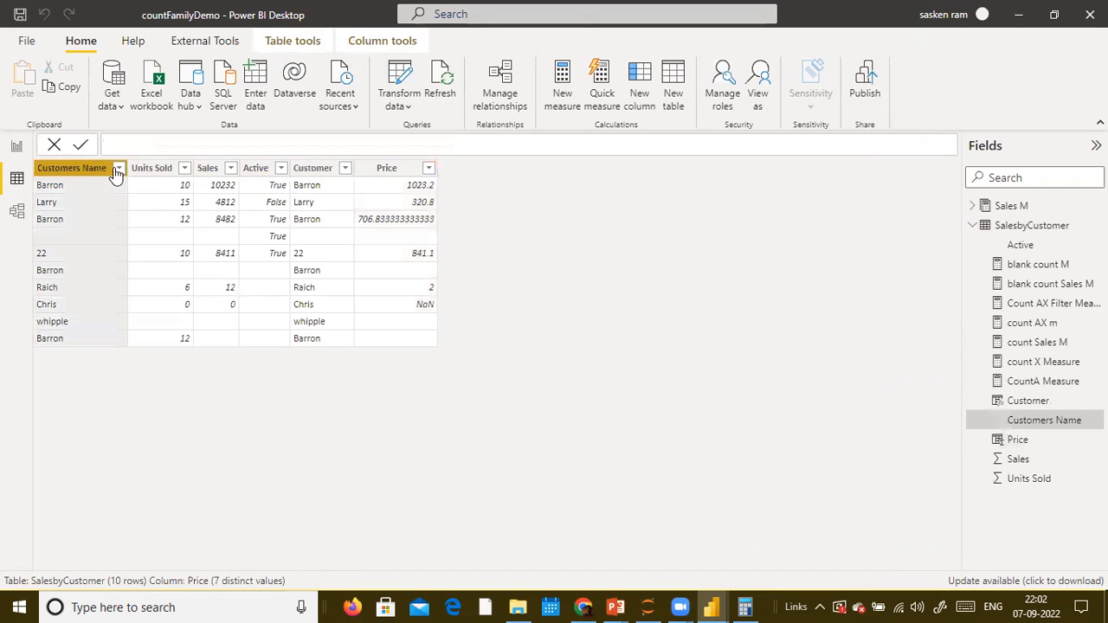
pyautogui.click(151, 337)
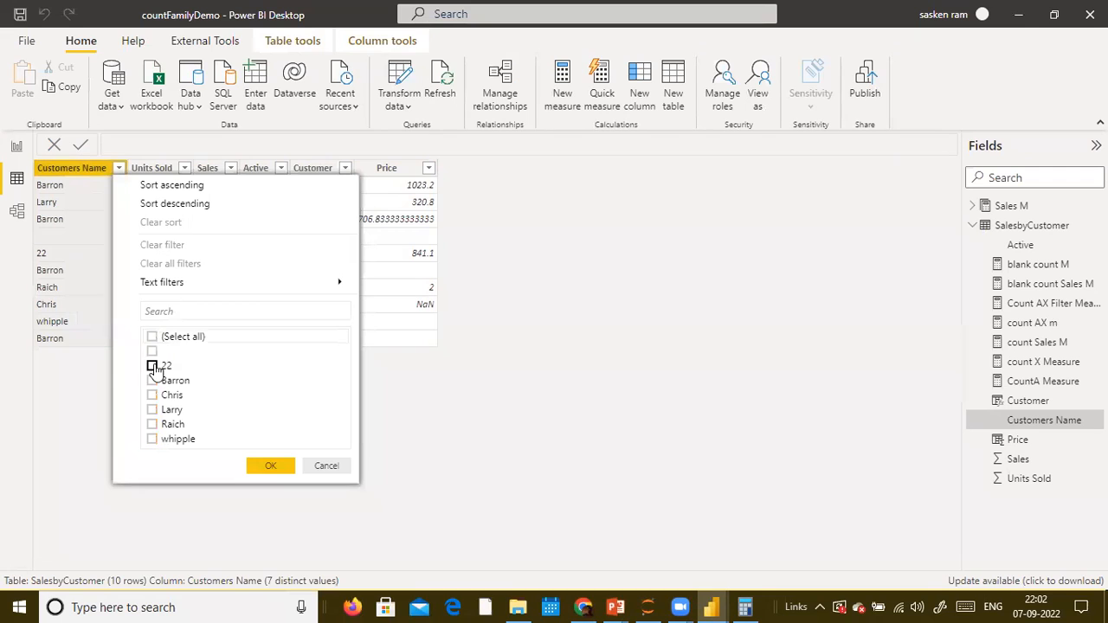
pyautogui.click(151, 380)
pyautogui.click(290, 466)
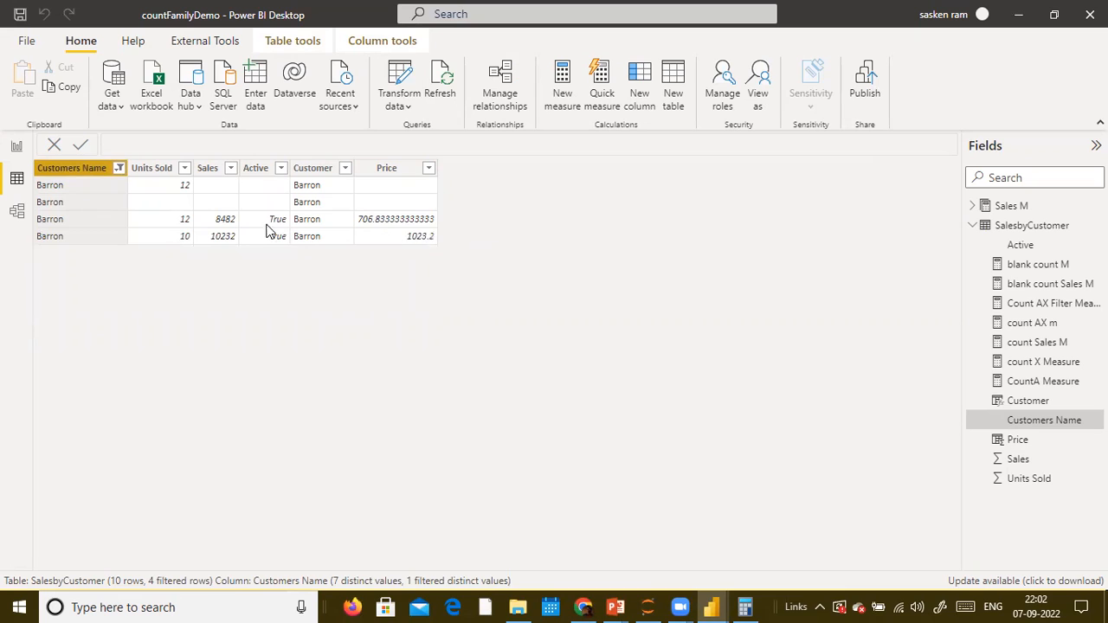
# - Return to report view and shrink the height of the top-right table visual
pyautogui.click(386, 169)
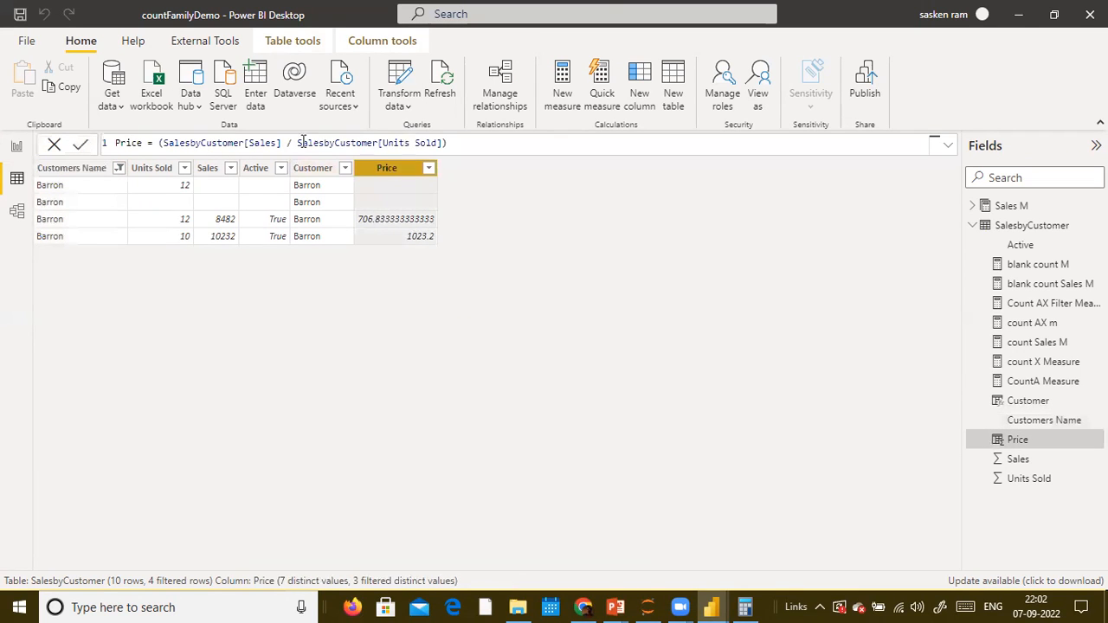
pyautogui.click(17, 145)
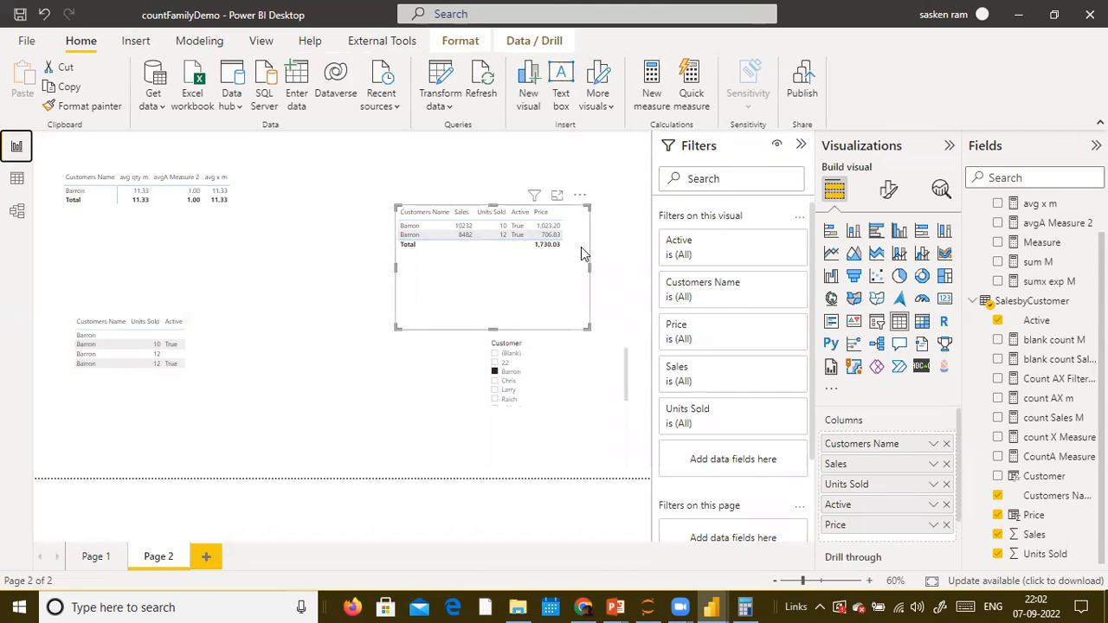
pyautogui.moveTo(488, 327); pyautogui.dragTo(485, 279)
pyautogui.hotkey('alt', 'Tab')
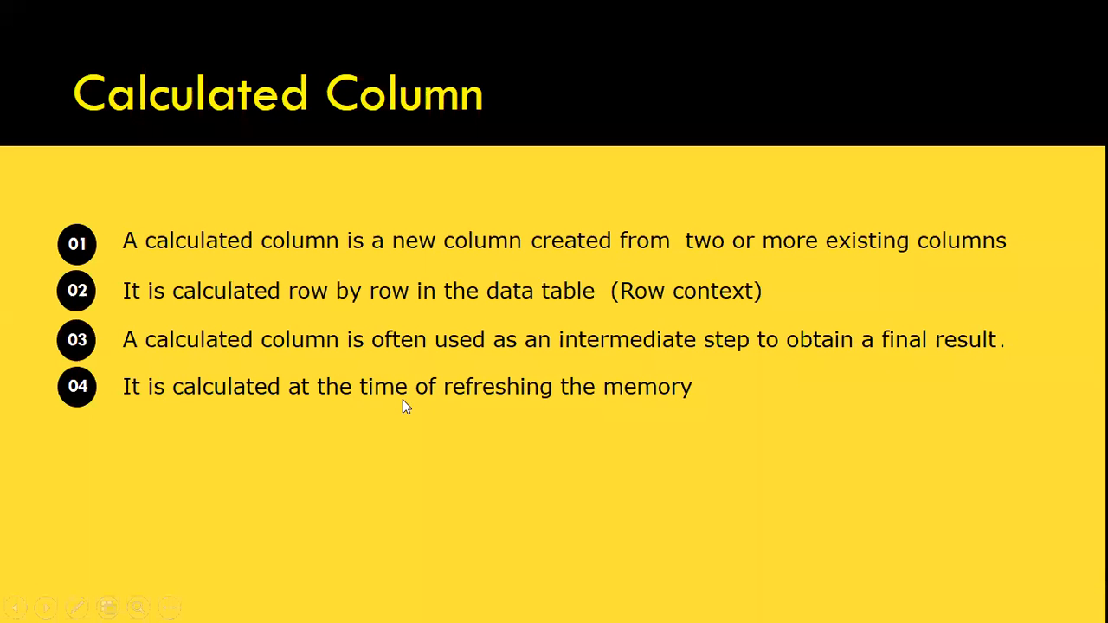
pyautogui.click(435, 395)
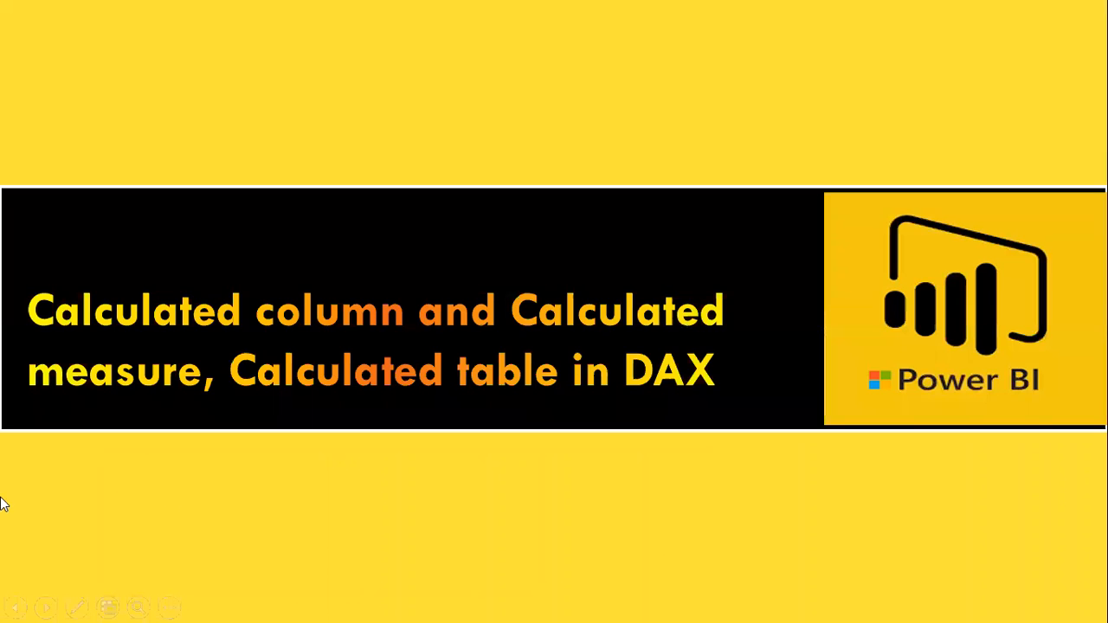
pyautogui.scroll(-4, 2, 503)
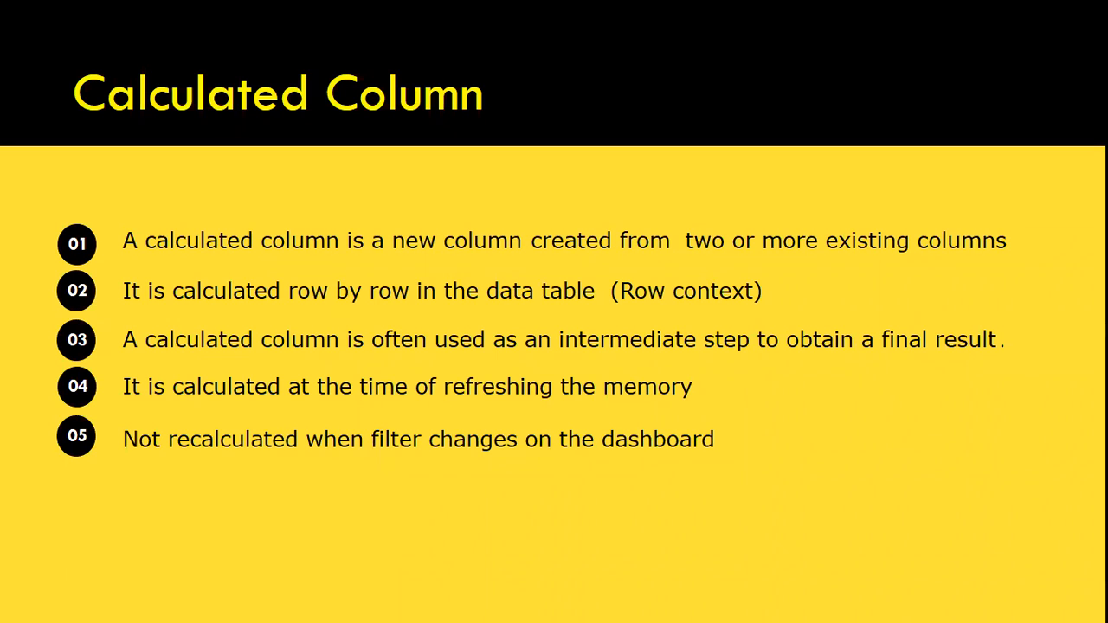
pyautogui.hotkey('alt', 'Tab')
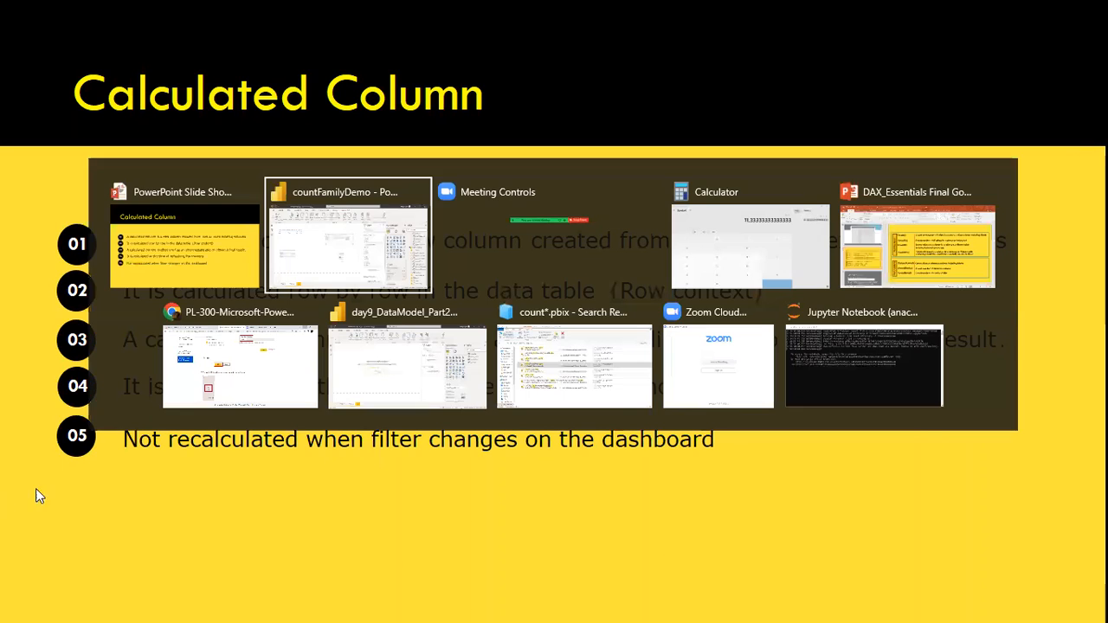
pyautogui.click(17, 179)
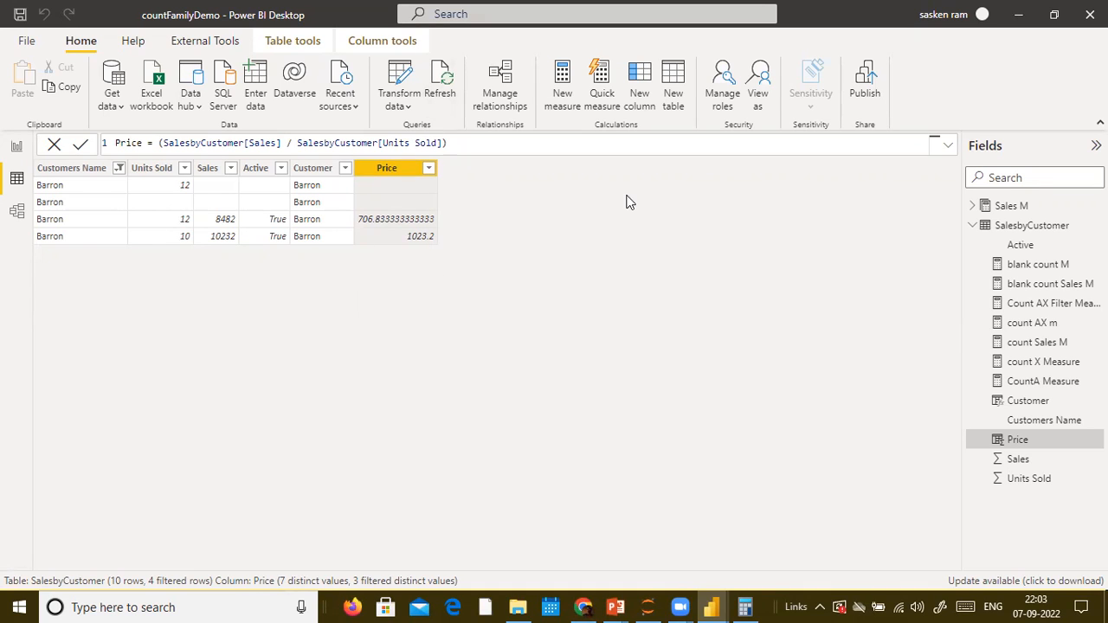
# - Add another slicer in the middle of the page and populate it with the Price field
pyautogui.click(17, 146)
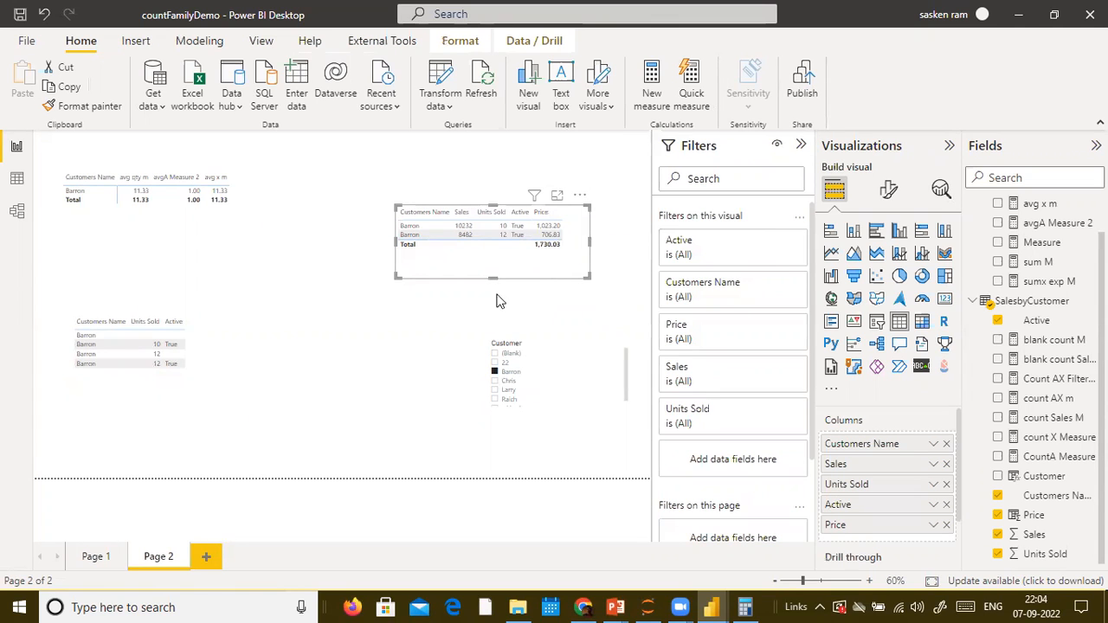
pyautogui.click(281, 341)
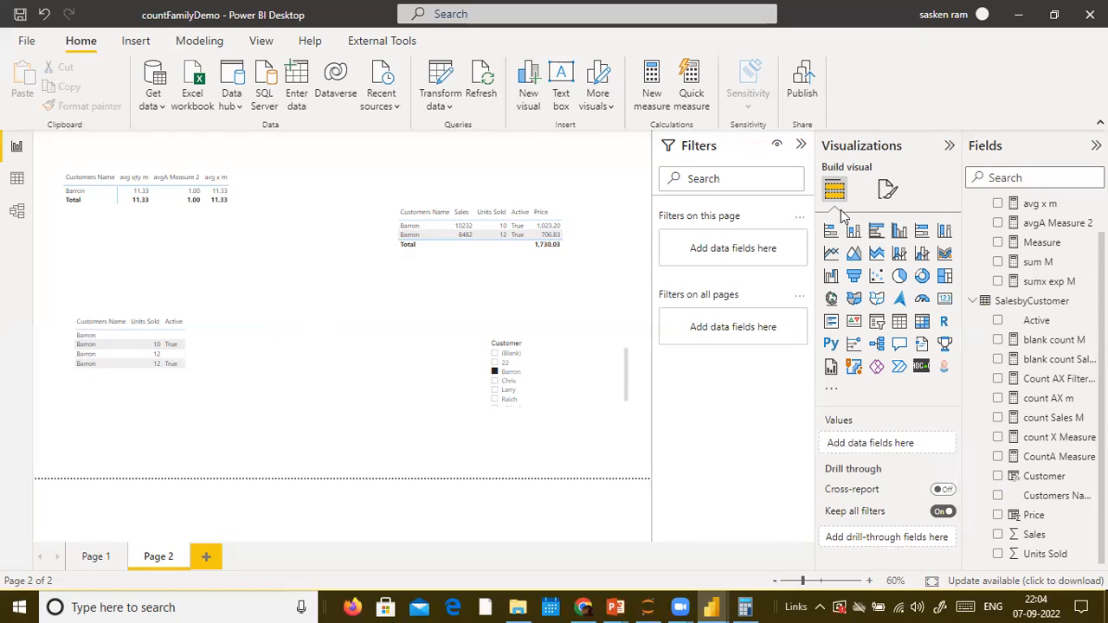
pyautogui.click(879, 327)
pyautogui.moveTo(402, 292); pyautogui.dragTo(313, 341)
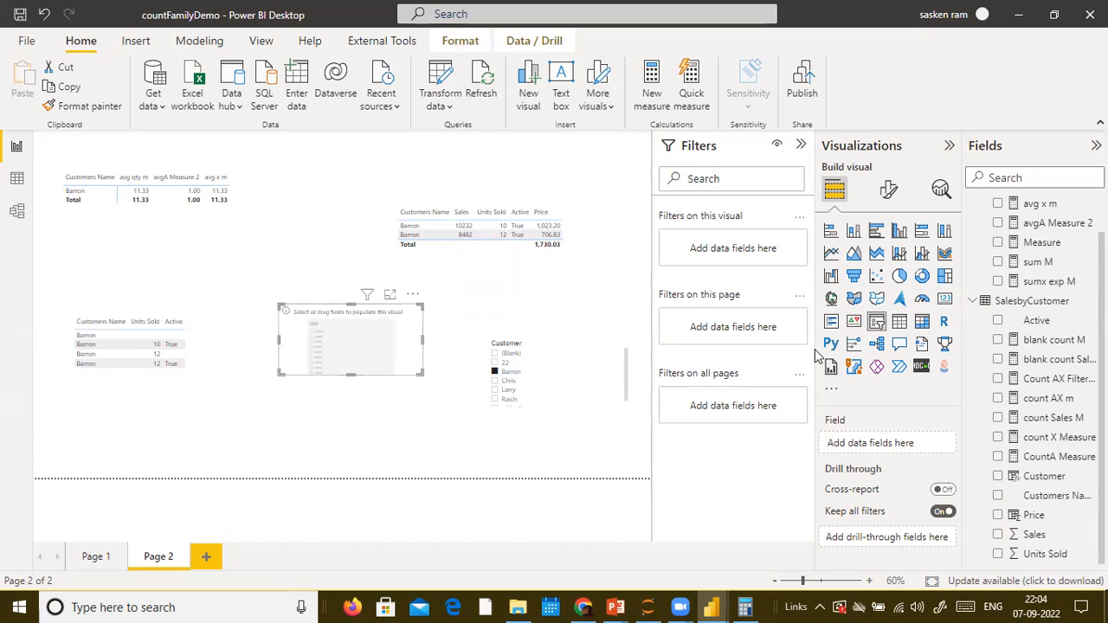
pyautogui.moveTo(1028, 517); pyautogui.dragTo(321, 336)
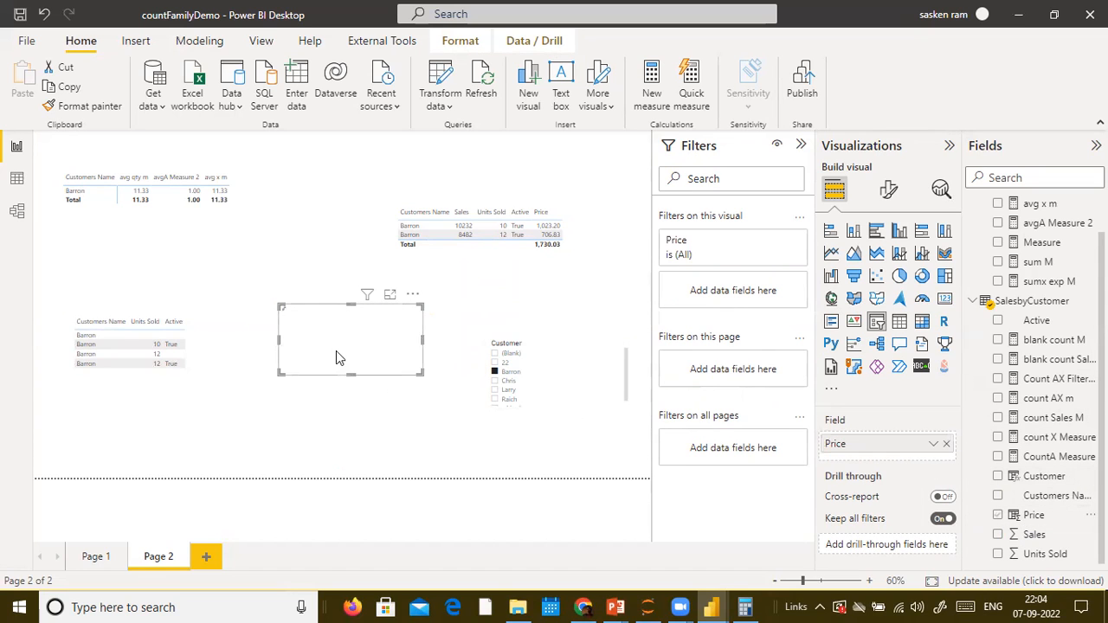
# - Reduce the height of the Price slicer and deselect it
pyautogui.click(353, 319)
pyautogui.moveTo(348, 374); pyautogui.dragTo(360, 334)
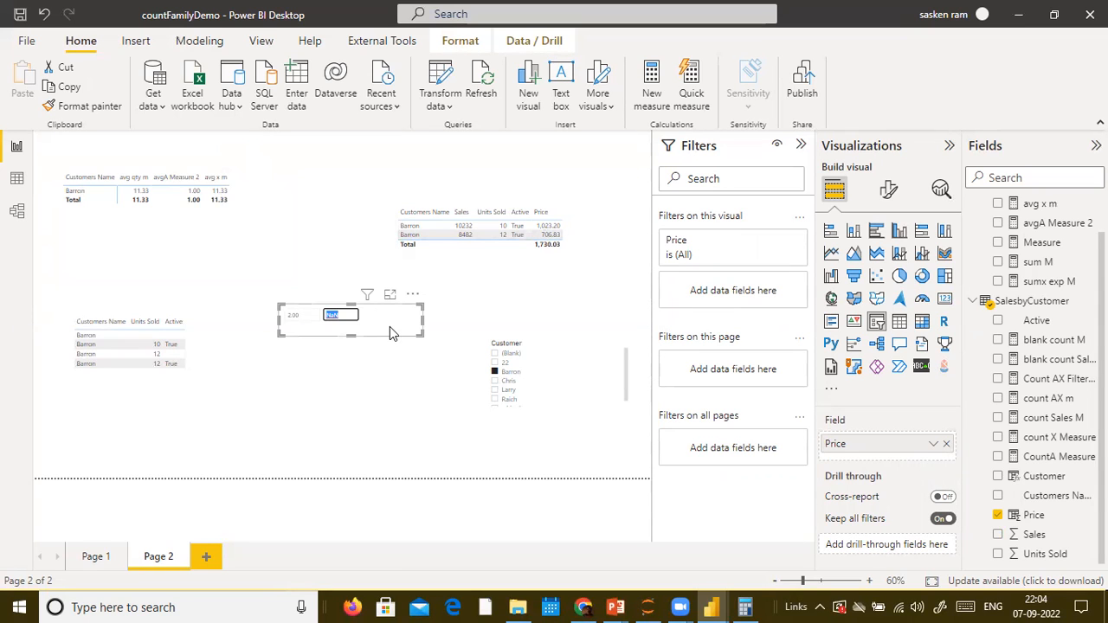
pyautogui.click(385, 368)
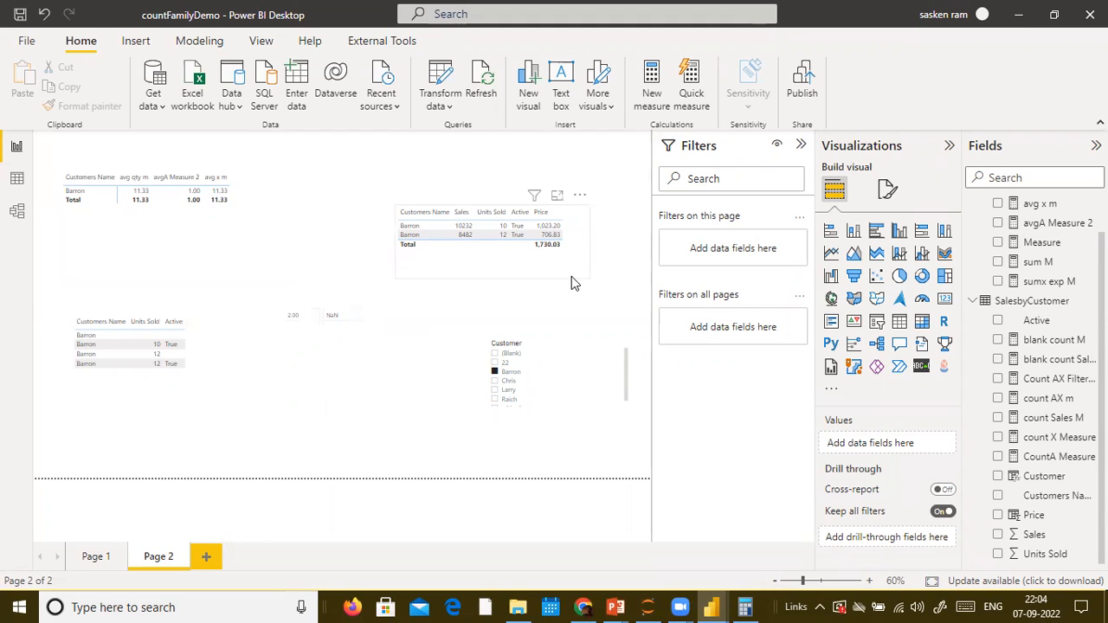
pyautogui.click(17, 177)
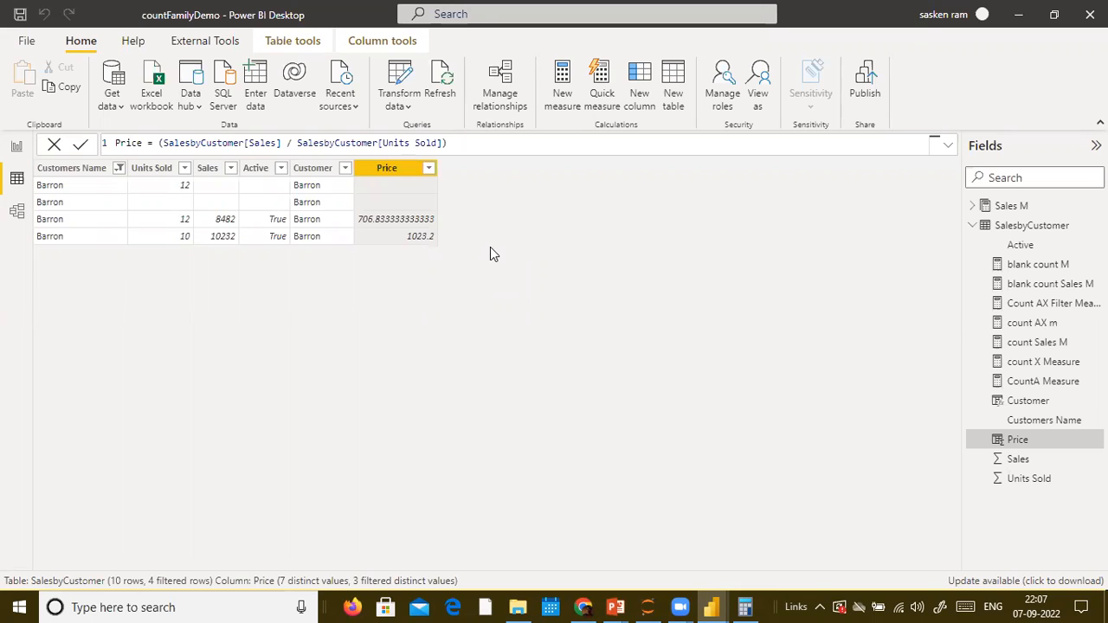
pyautogui.hotkey('alt', 'Tab')
pyautogui.hotkey('alt', 'Tab')
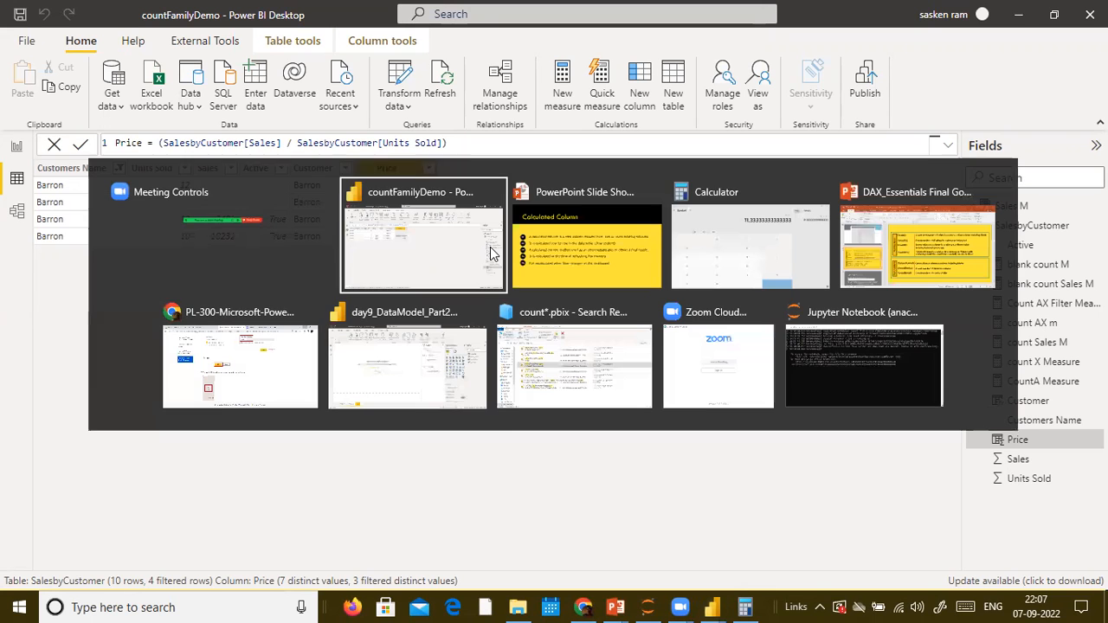